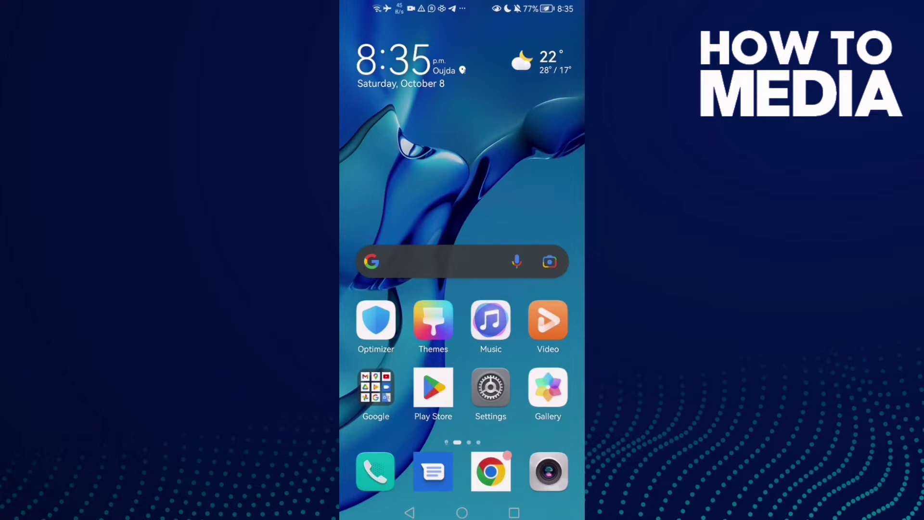
Launch the Settings app from the home screen
left_click(491, 387)
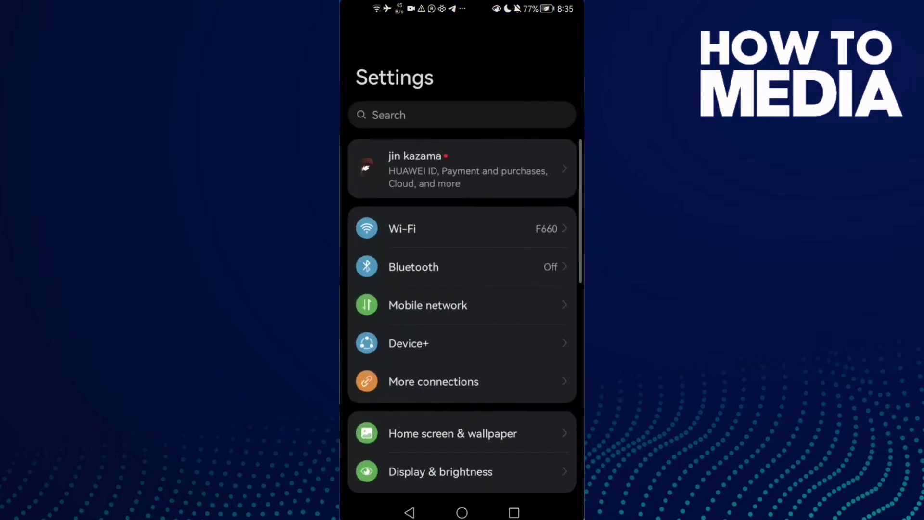
scroll(483, 274, "down", 2)
scroll(480, 289, "up", 2)
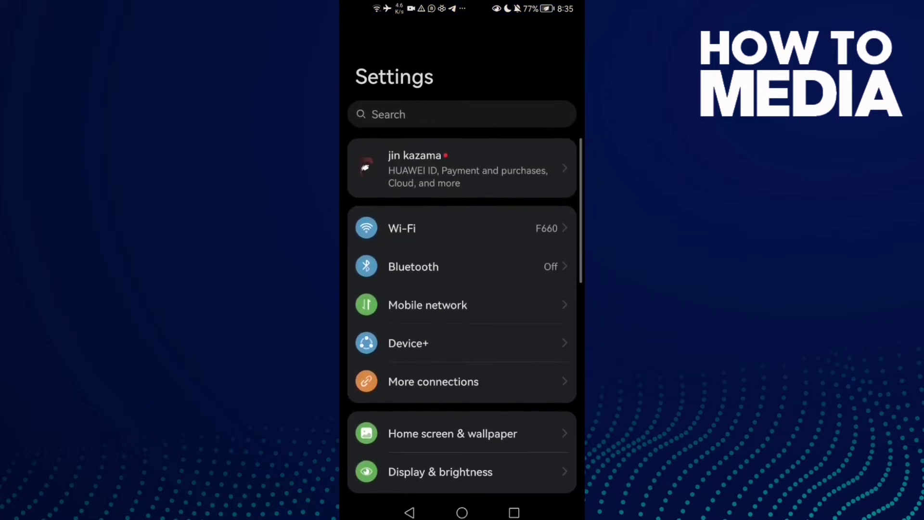
Go to Wi-Fi's More settings page and scroll down toward Saved networks
left_click(480, 228)
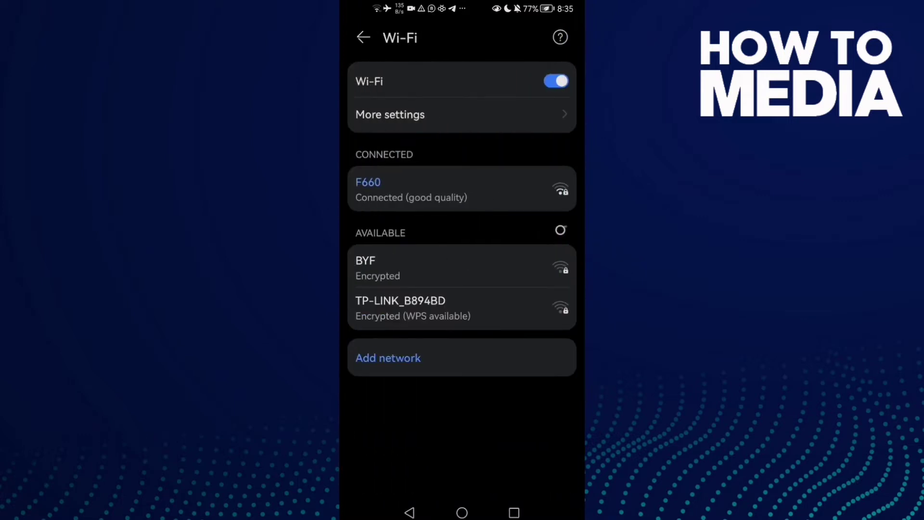
left_click(530, 118)
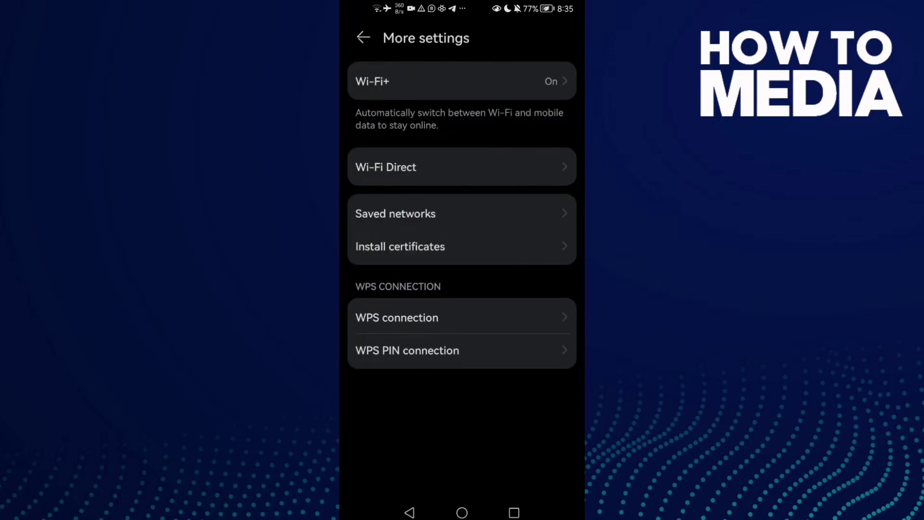
left_click_drag(481, 214, 508, 173)
Open Saved networks, back out to More settings, then reopen the Saved networks list
left_click(467, 214)
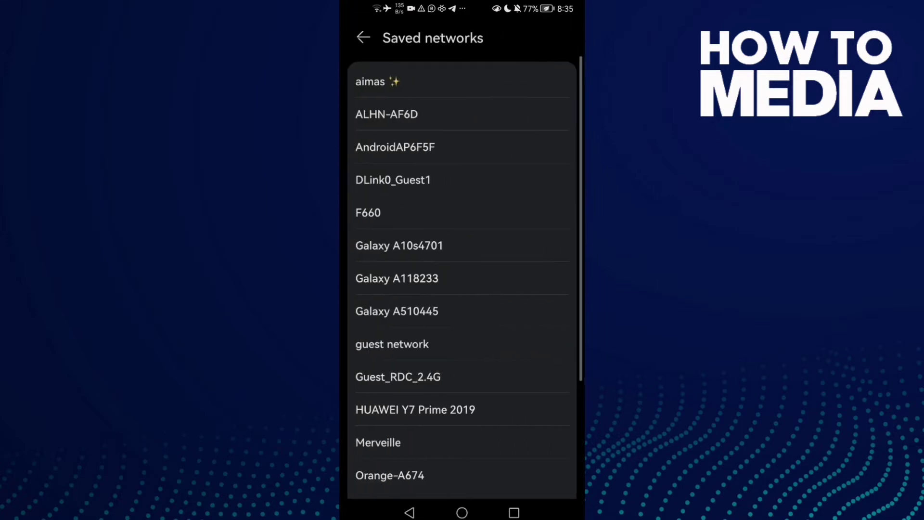
left_click_drag(486, 233, 486, 89)
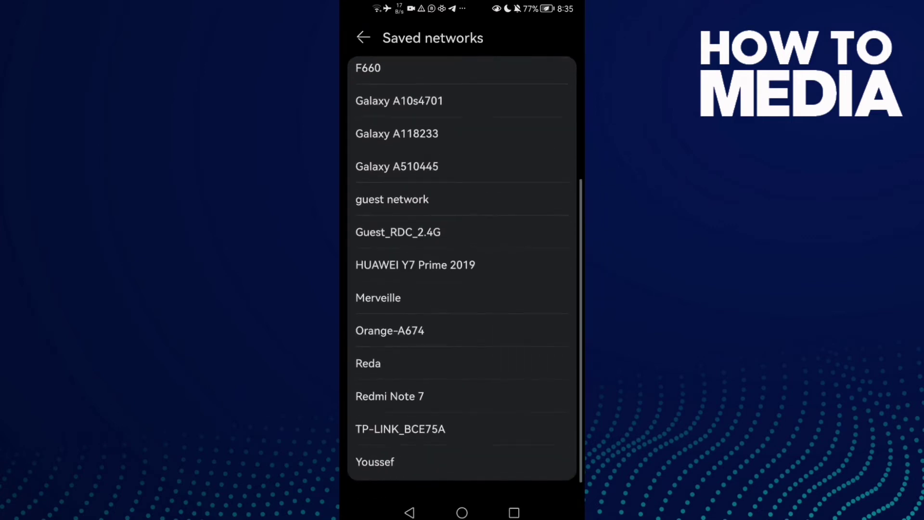
scroll(462, 275, "up", 5)
left_click_drag(487, 239, 487, 95)
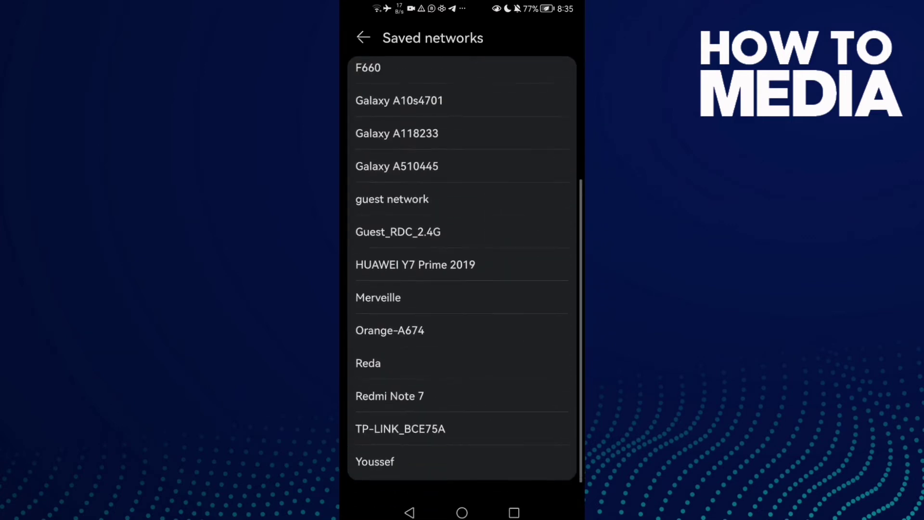
scroll(519, 151, "up", 5)
mouse_move(518, 151)
left_mouse_down()
mouse_move(524, 142)
mouse_move(506, 115)
left_mouse_up()
left_click(506, 155)
left_click(409, 512)
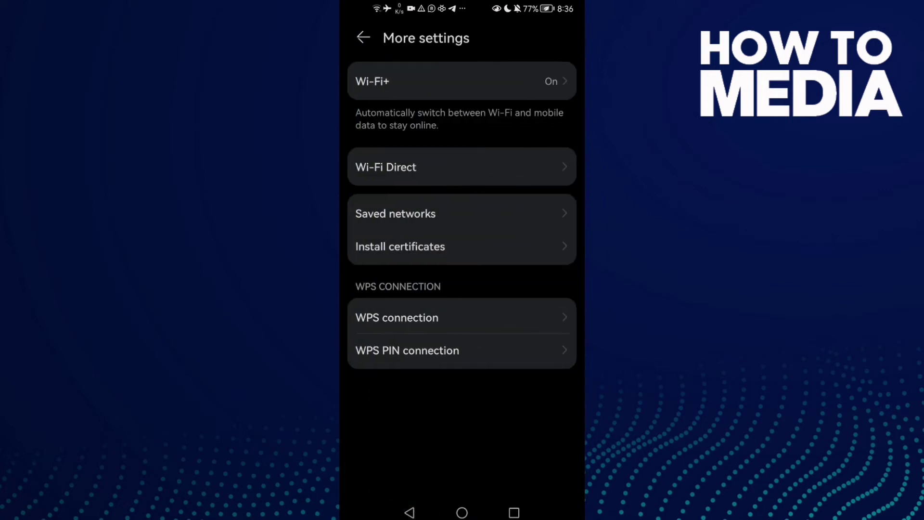
left_click(487, 211)
left_click(466, 217)
Close ALHN-AF6D's details without forgetting it, then forget Galaxy A10s4701
left_click(545, 108)
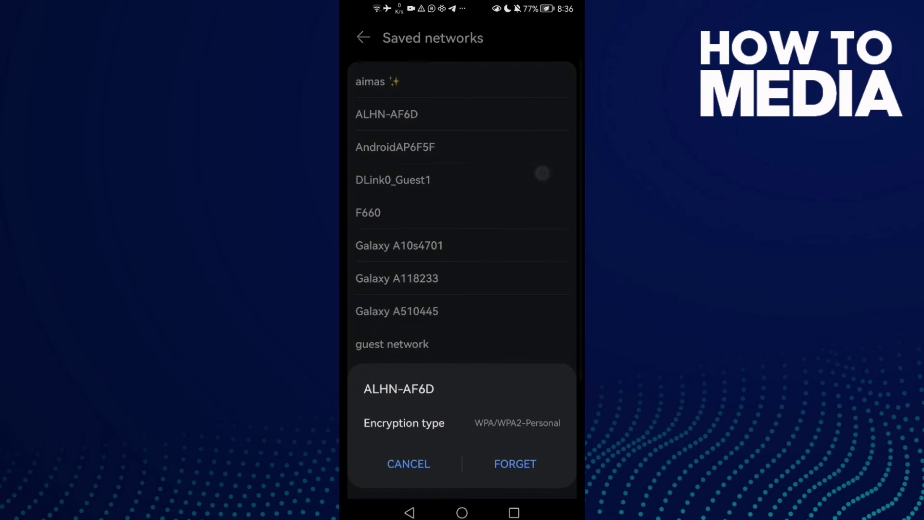
left_click(410, 512)
left_click_drag(538, 277, 538, 123)
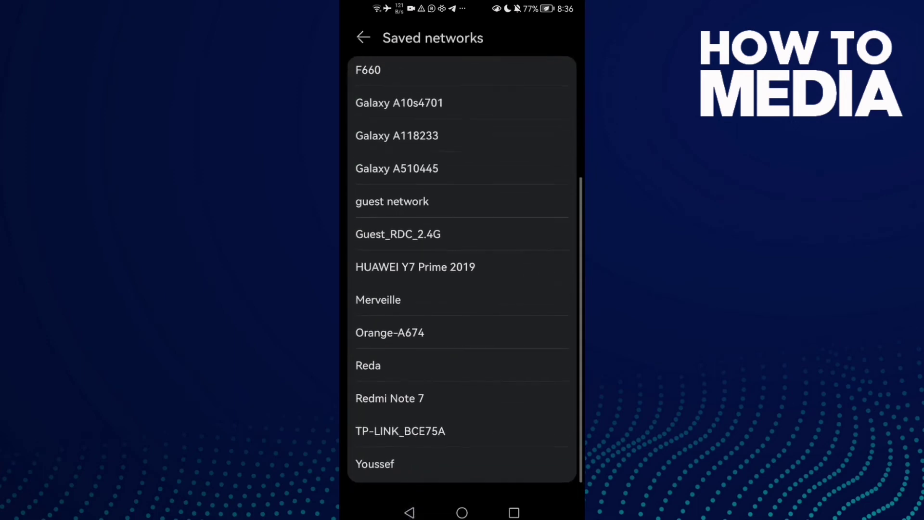
left_click_drag(522, 217, 522, 345)
left_click(503, 247)
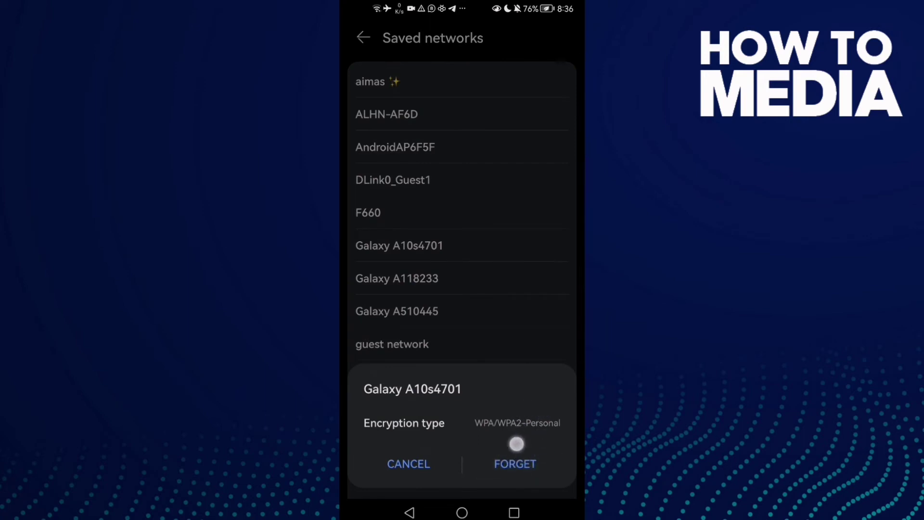
left_click(530, 465)
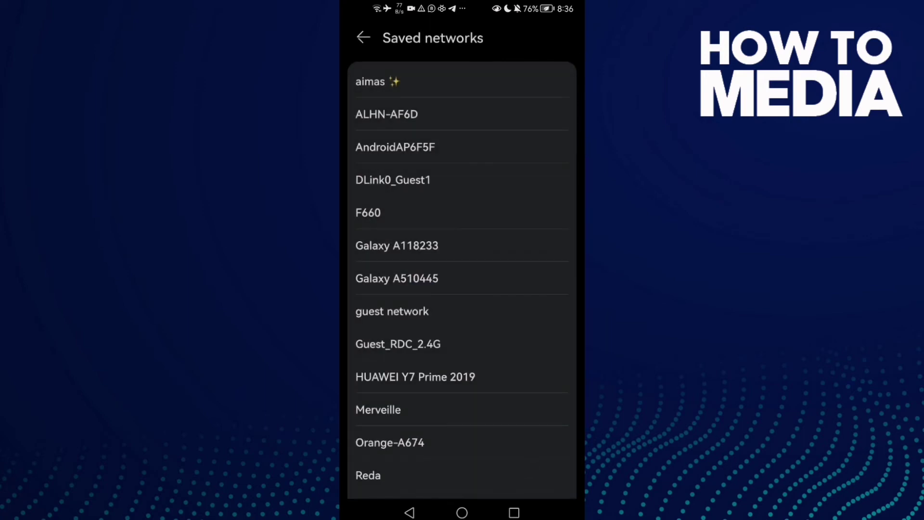
Forget Galaxy A118233 and Galaxy A510445, then bring up Guest_RDC_2.4G's details
left_click(511, 248)
left_click(529, 466)
left_click(513, 246)
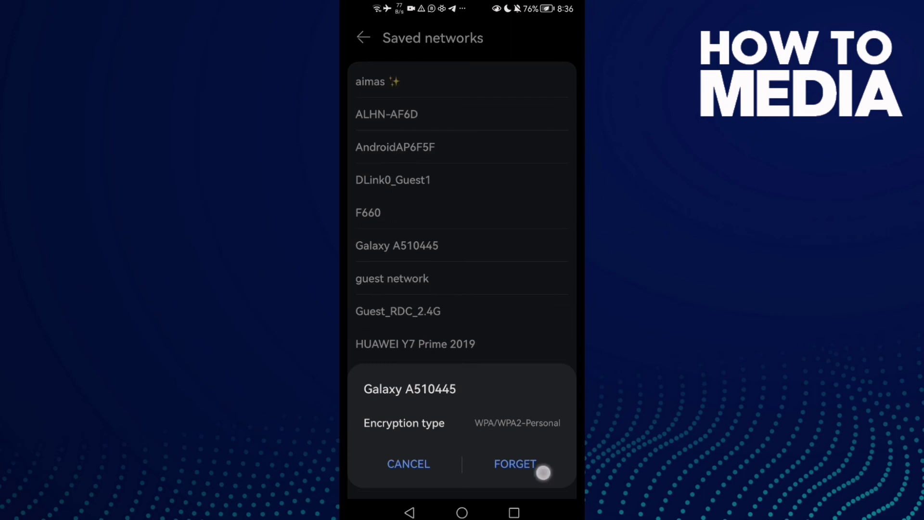
left_click(543, 468)
left_click(509, 278)
left_click(514, 463)
left_click(462, 512)
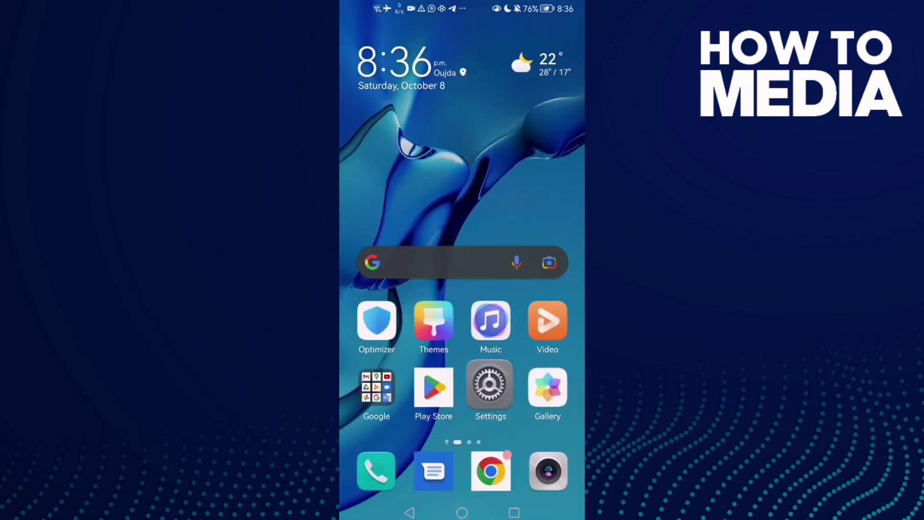